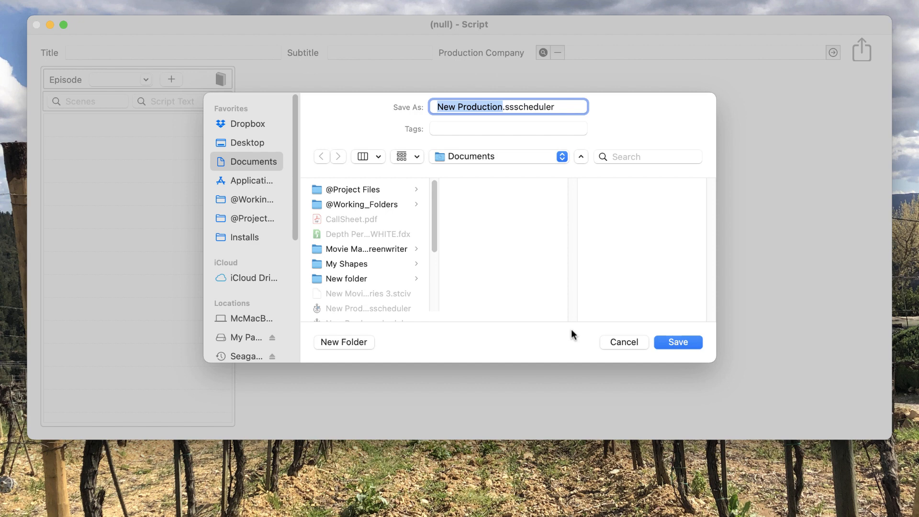
Save the new production as My Awesome Movie in Documents, and accept the Directorial 1st AD profile and project registration.
type("My Aw")
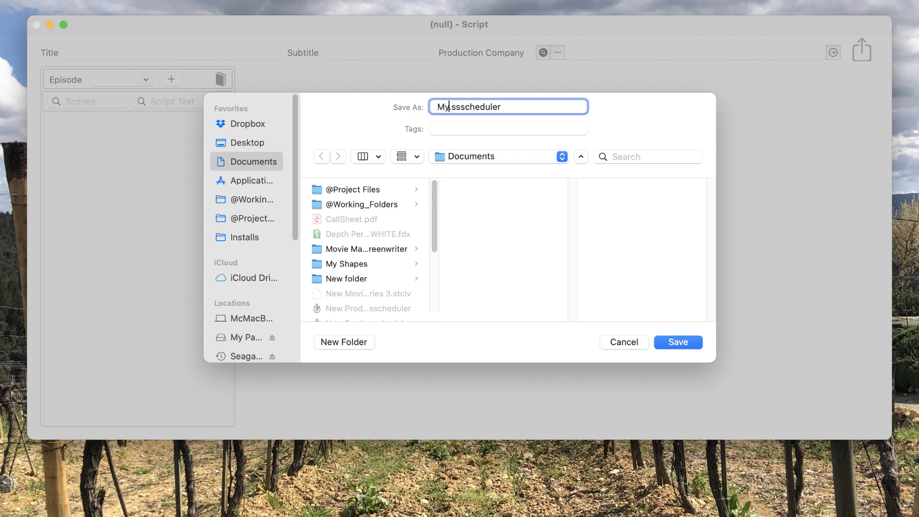
type("esome Movi")
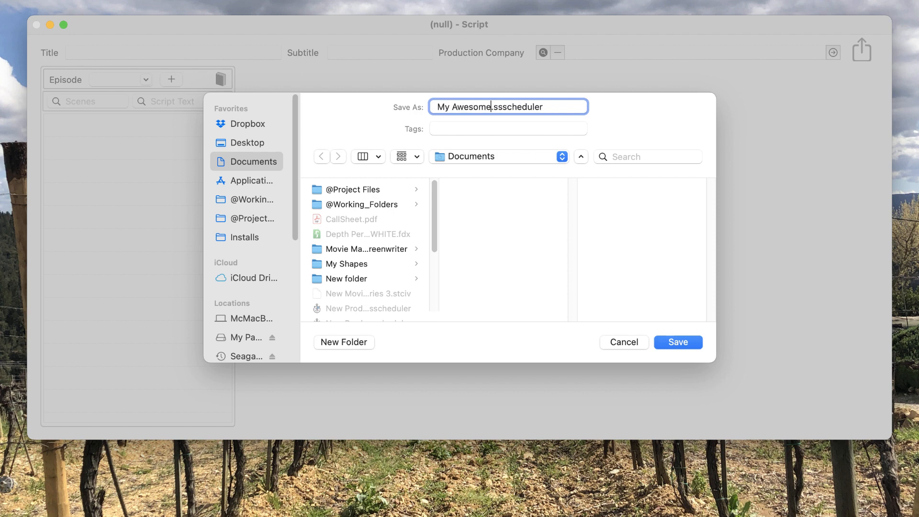
type("e")
left_click(677, 342)
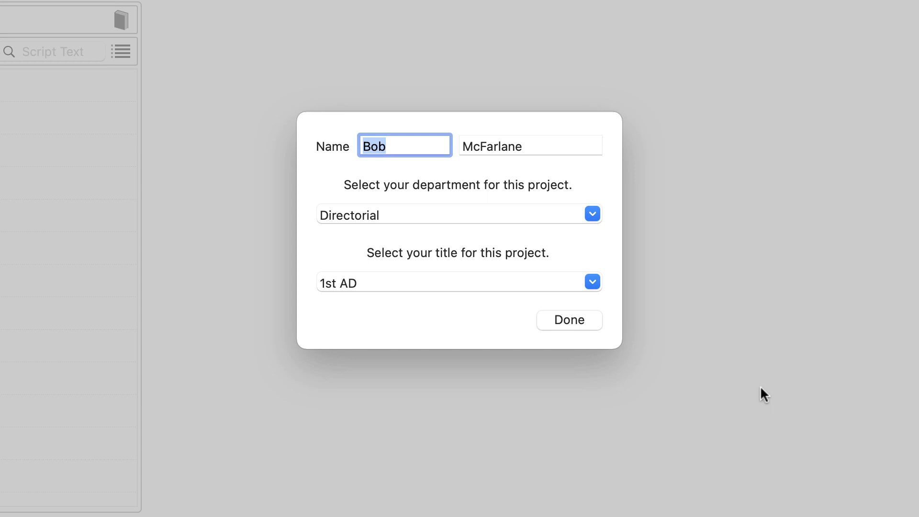
left_click(580, 319)
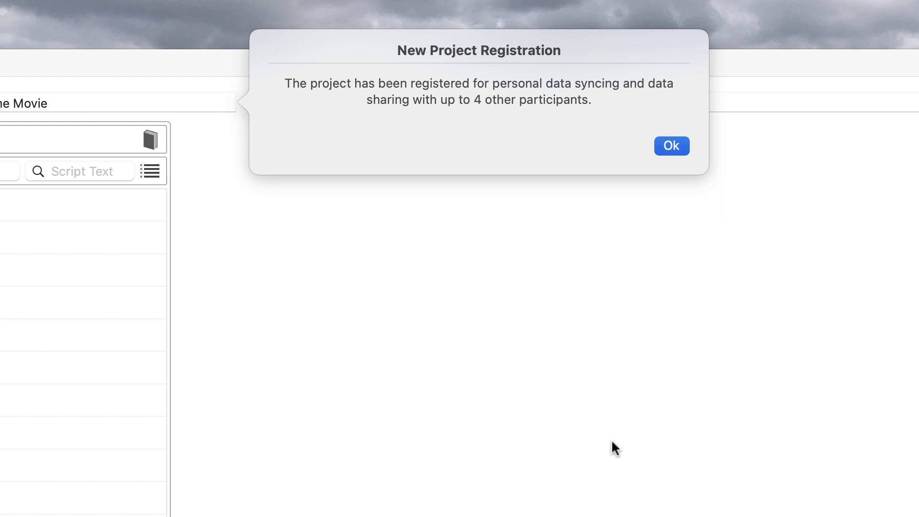
left_click(670, 145)
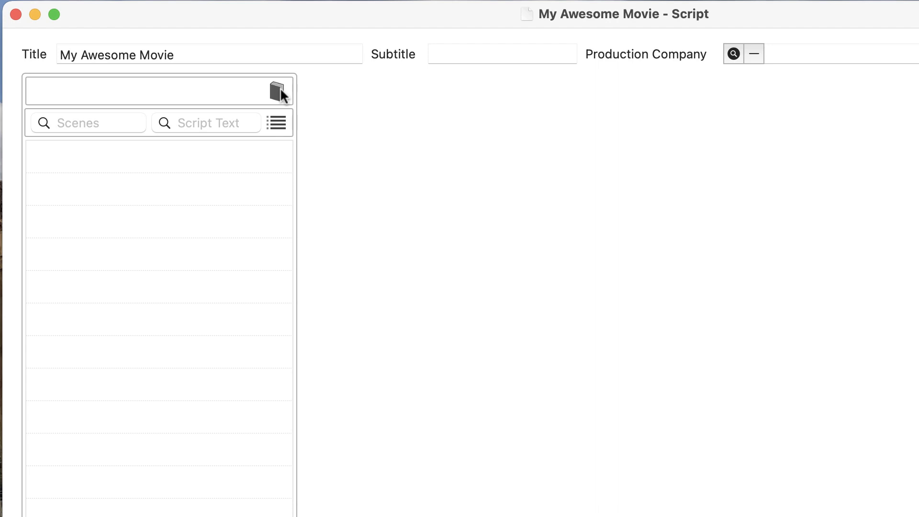
Add a script revision named WHITE with the script date 1/20/2021.
left_click(277, 91)
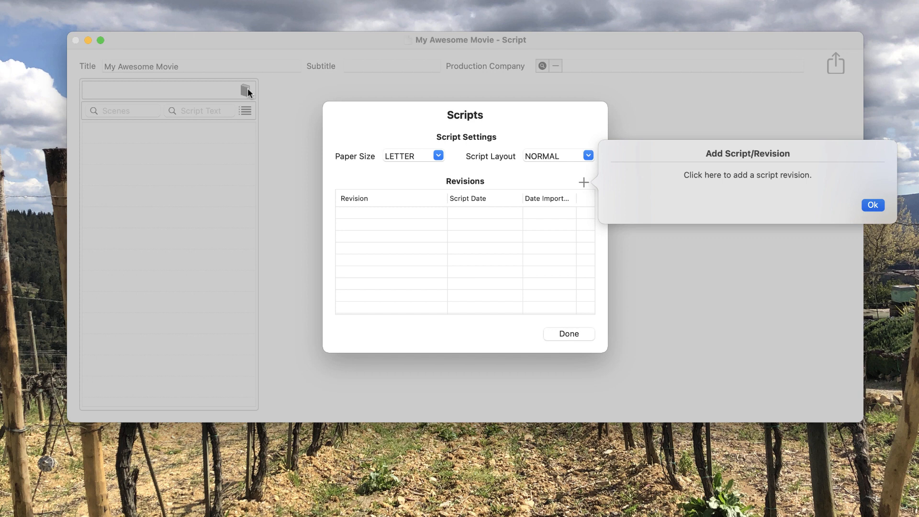
left_click(871, 205)
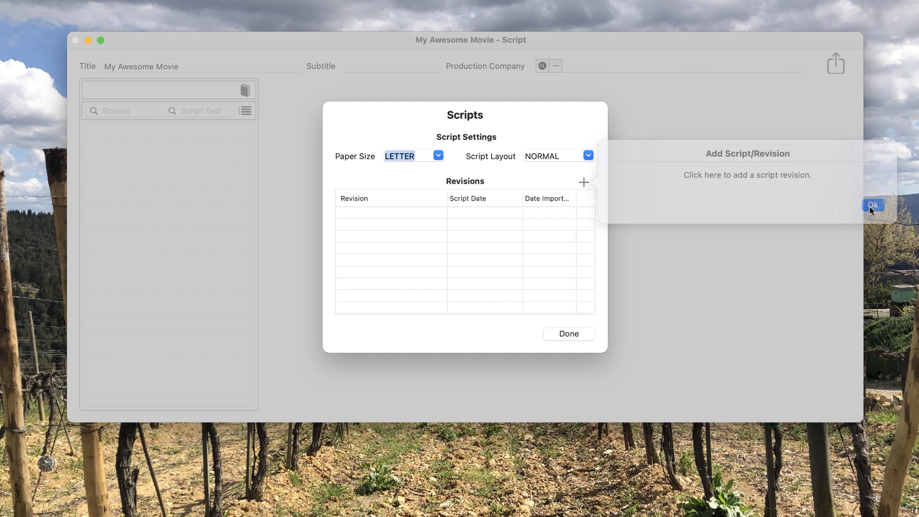
left_click(583, 183)
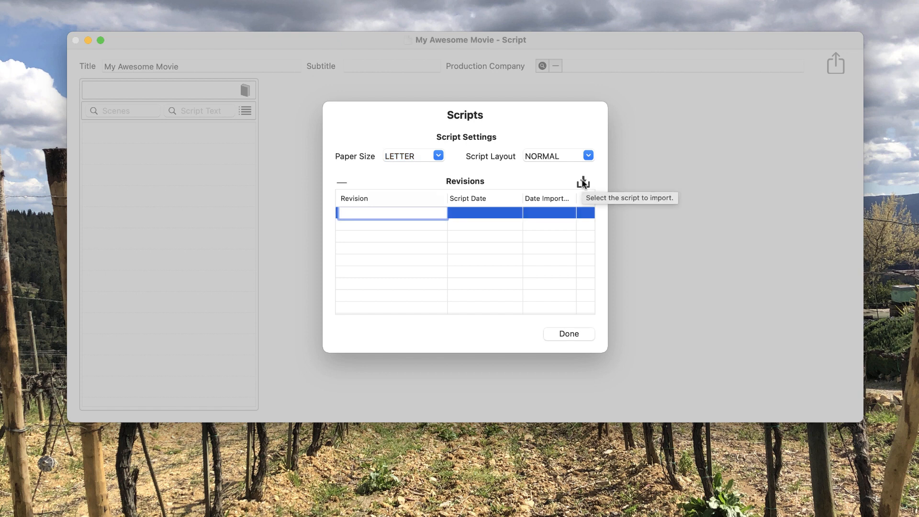
type("WHITE")
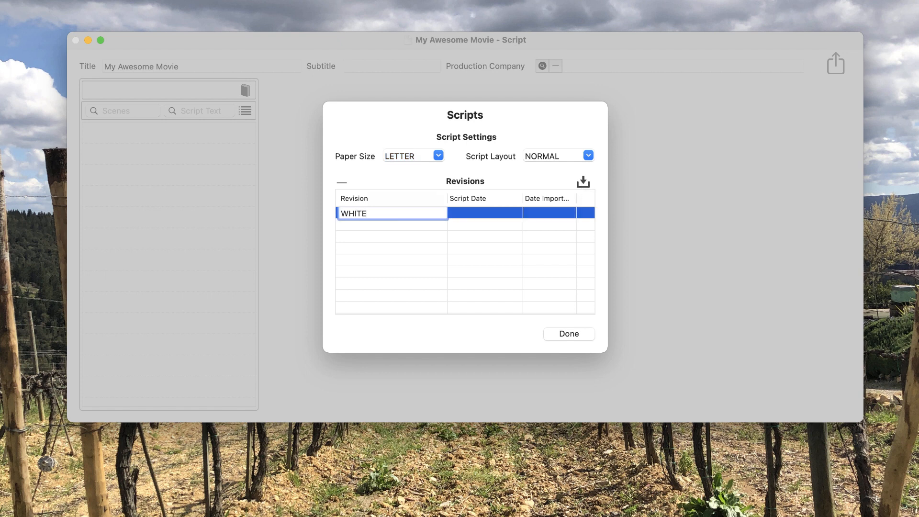
key("Return")
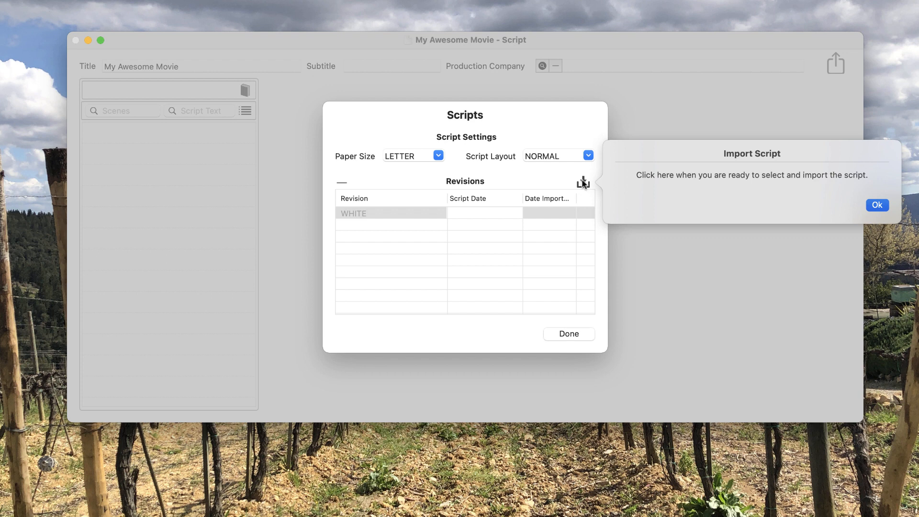
left_click(872, 206)
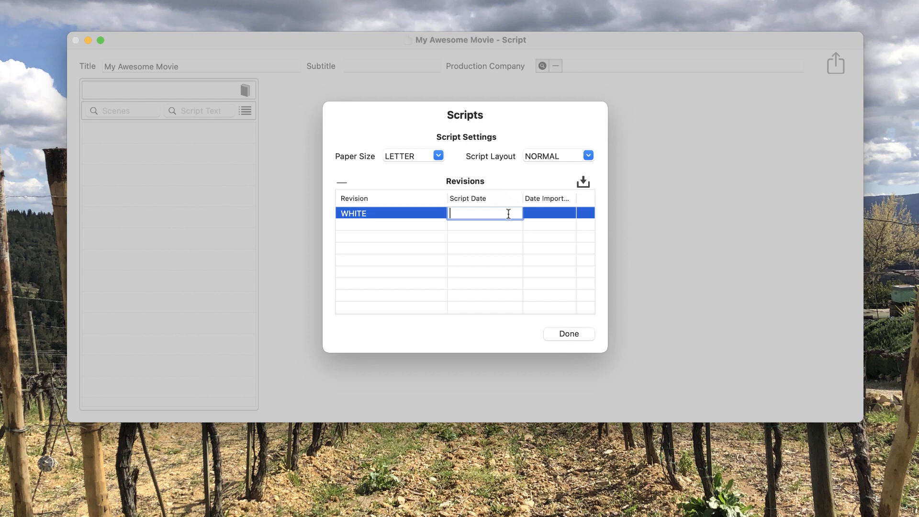
type("1/20/2021")
key("Return")
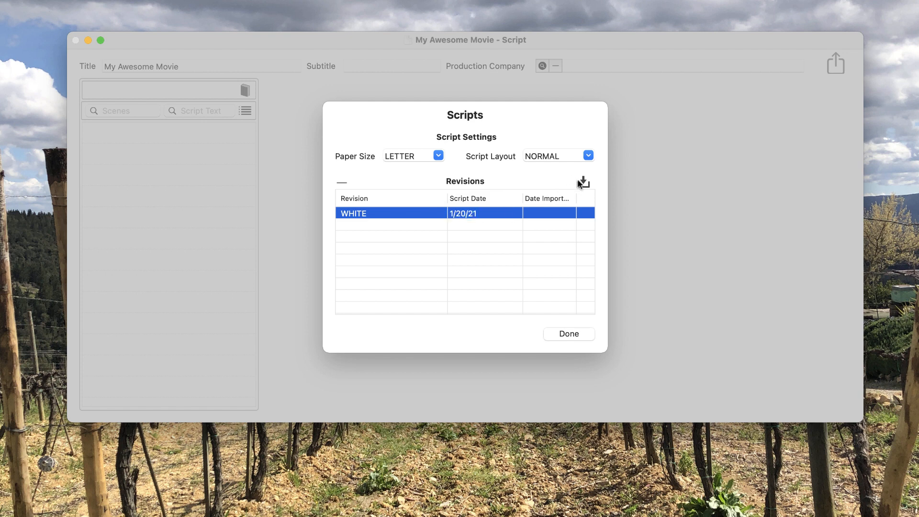
Import Depth Perception WHITE.fdx from the Desktop into the WHITE revision and proceed past the import preview.
left_click(582, 181)
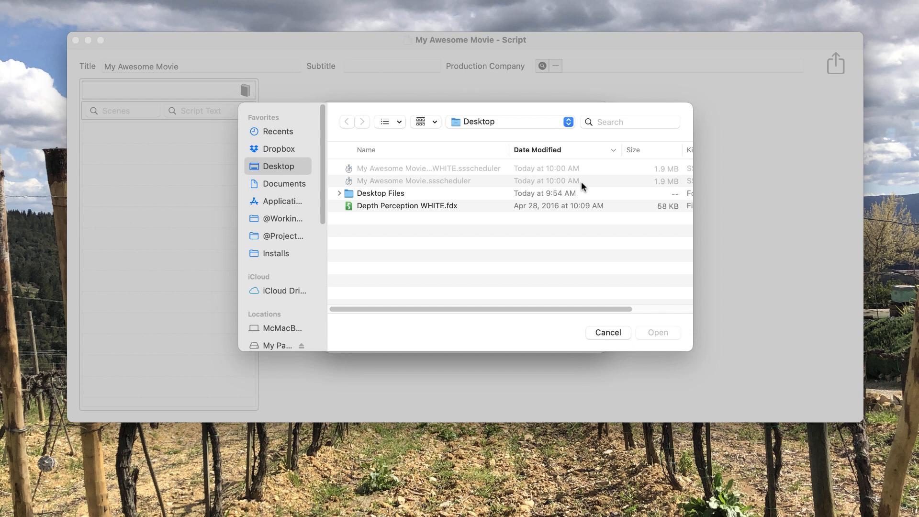
left_click(405, 207)
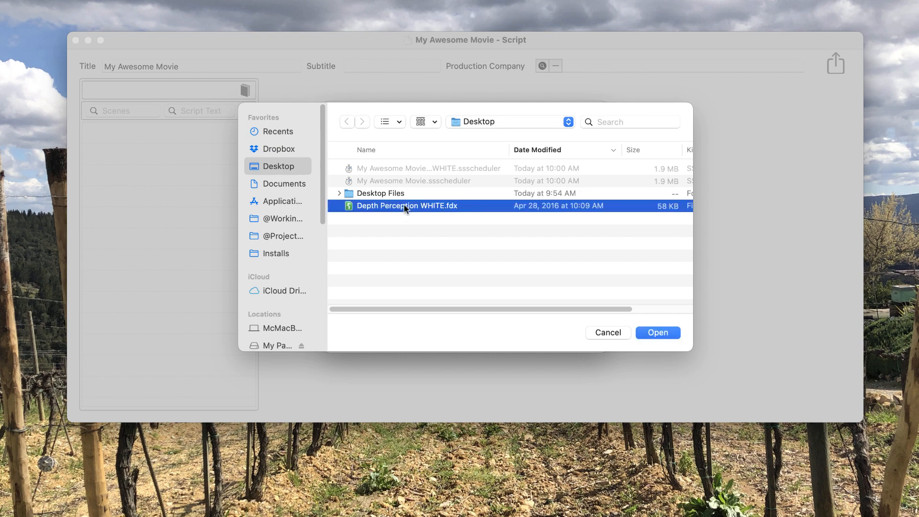
left_click(655, 332)
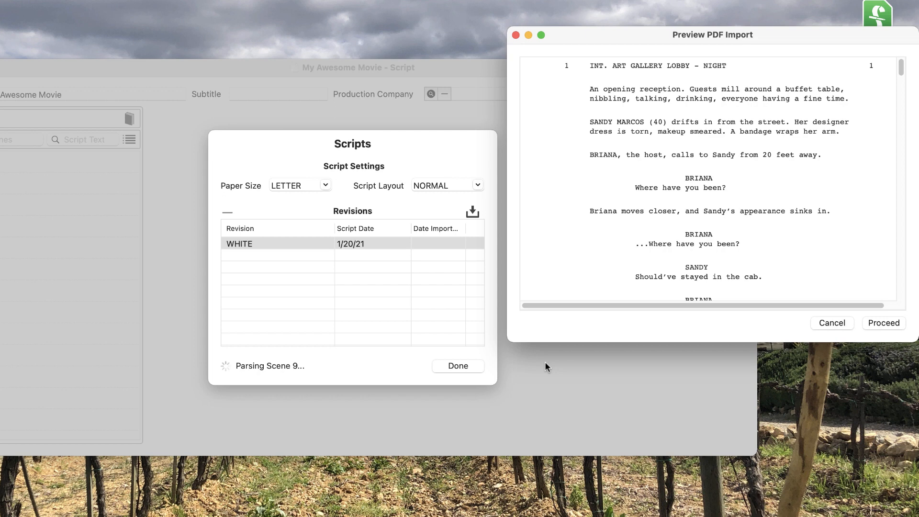
left_click(883, 322)
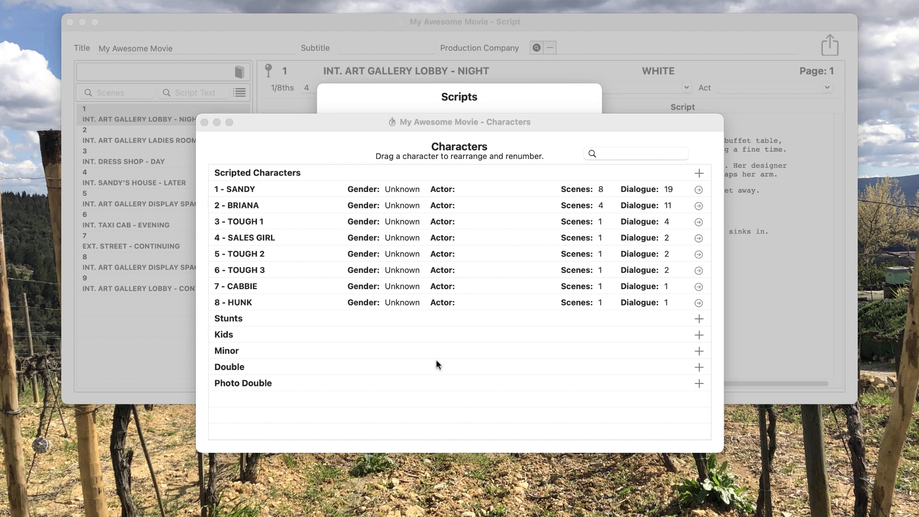
Add a Stunts character named SANDY STUNT DBL.
left_click(698, 319)
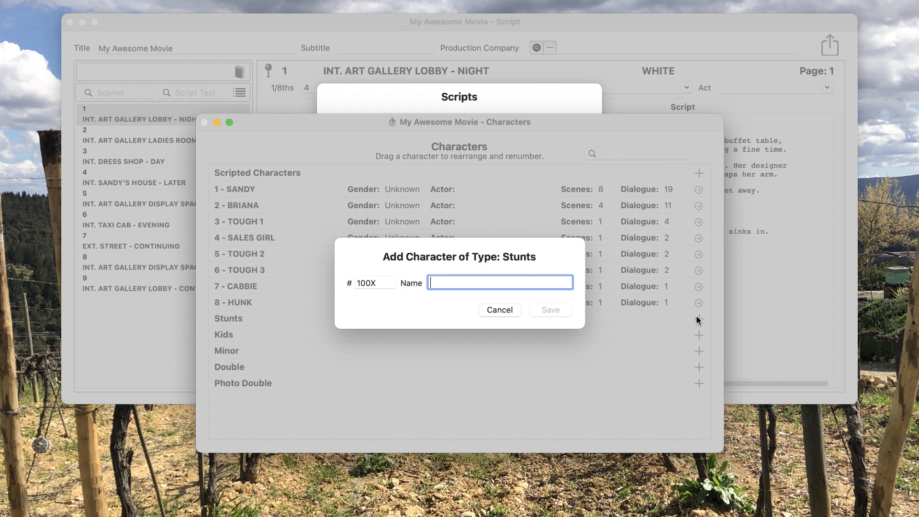
type("SANDY STUN")
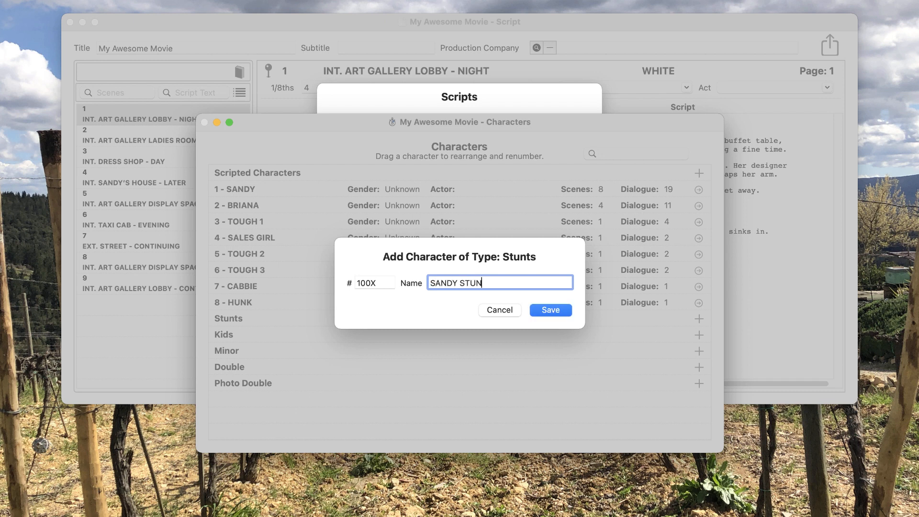
type("T DBL")
left_click(543, 309)
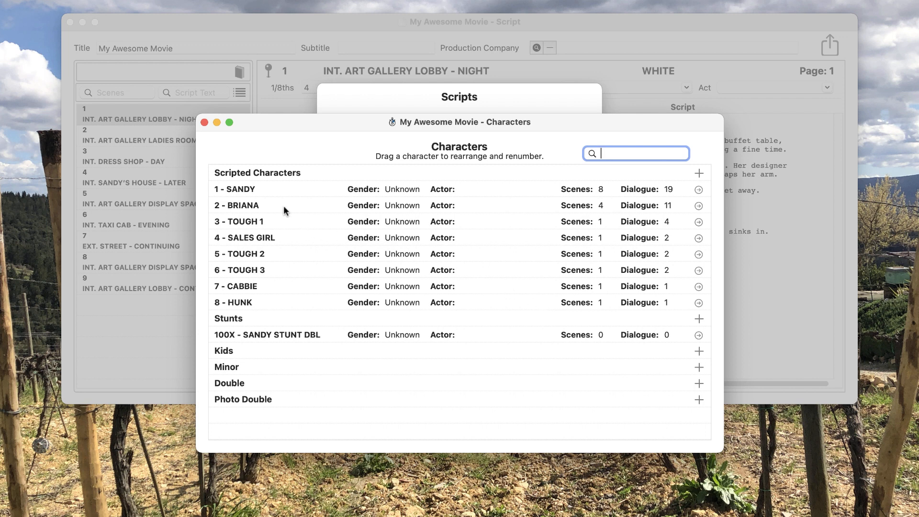
Move BRIANA above SANDY in the scripted characters list and lock the character numbers.
left_click_drag(280, 203, 285, 181)
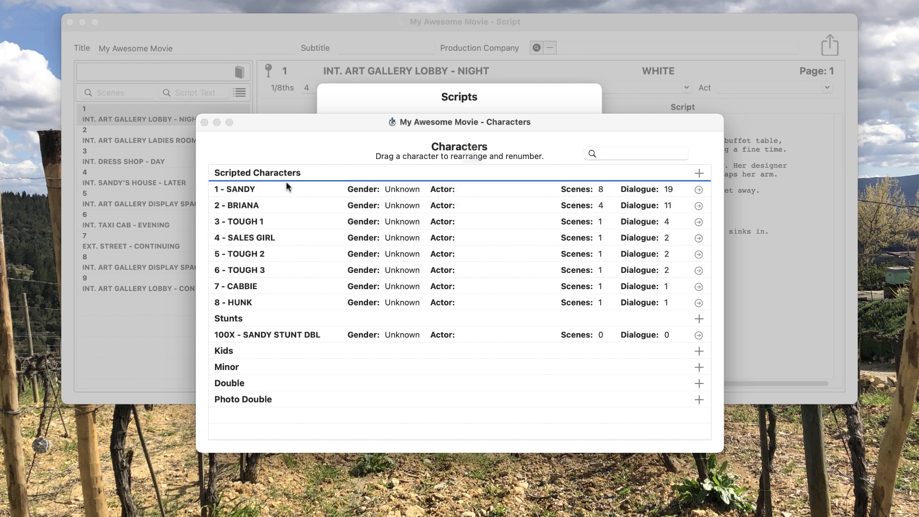
left_click(509, 203)
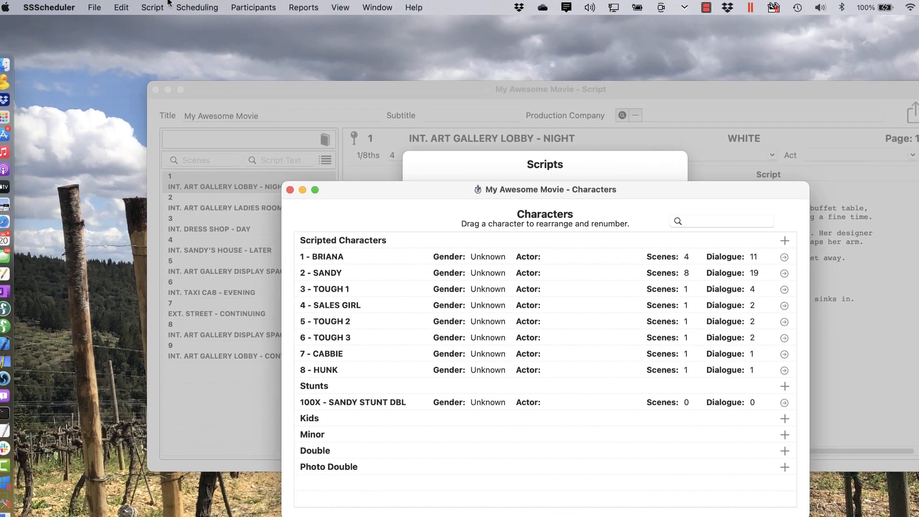
left_click(158, 8)
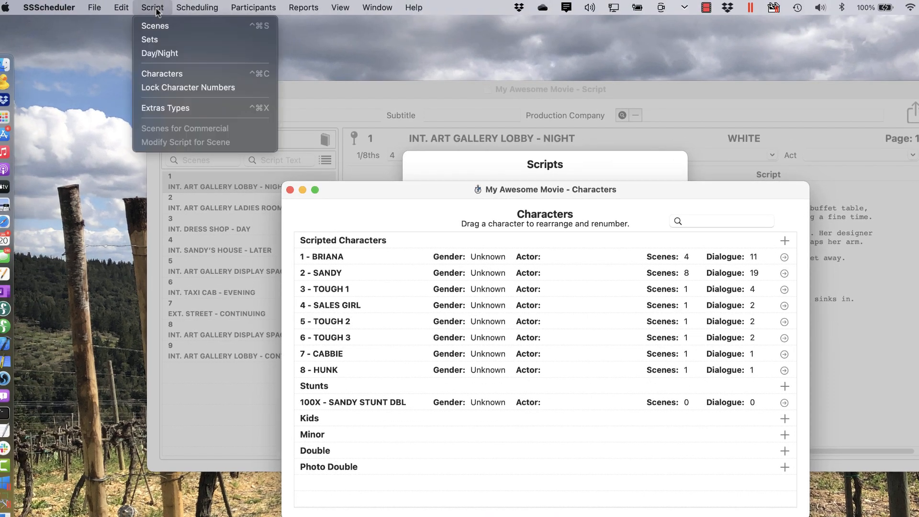
left_click(183, 88)
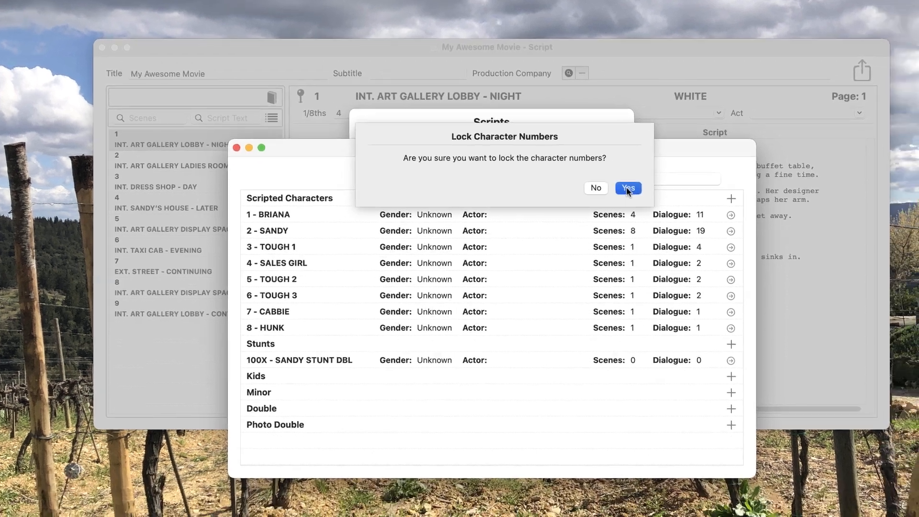
left_click(682, 230)
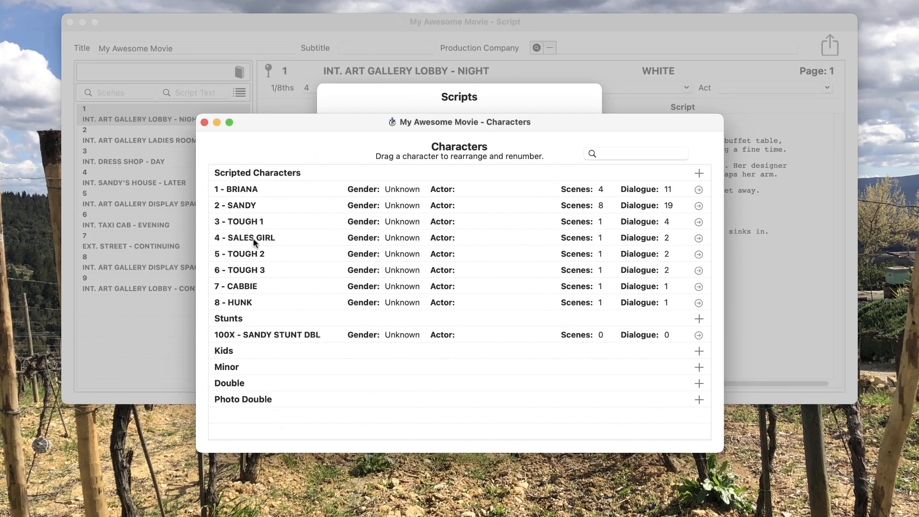
Try to move BRIANA in the locked list, and examine the number lock in the SANDY, TOUGH 1 and SALES GIRL records.
left_click_drag(261, 193, 304, 191)
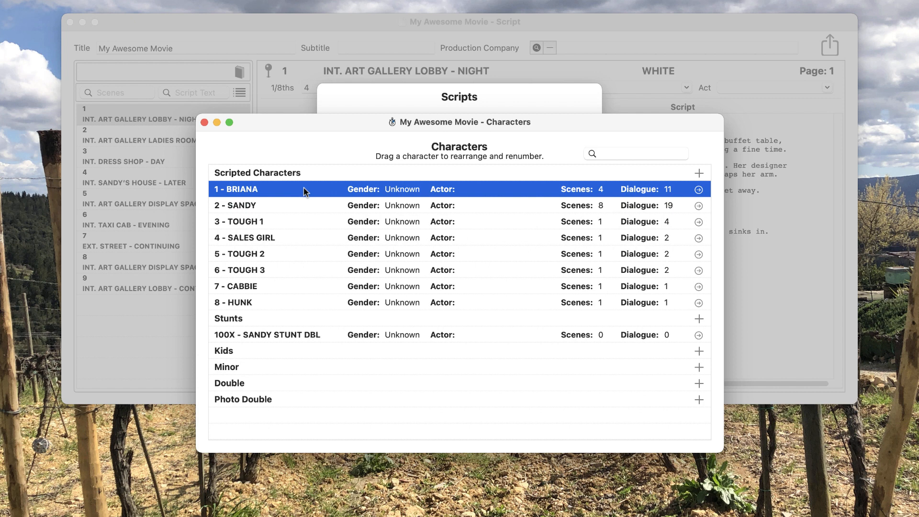
double_click(309, 205)
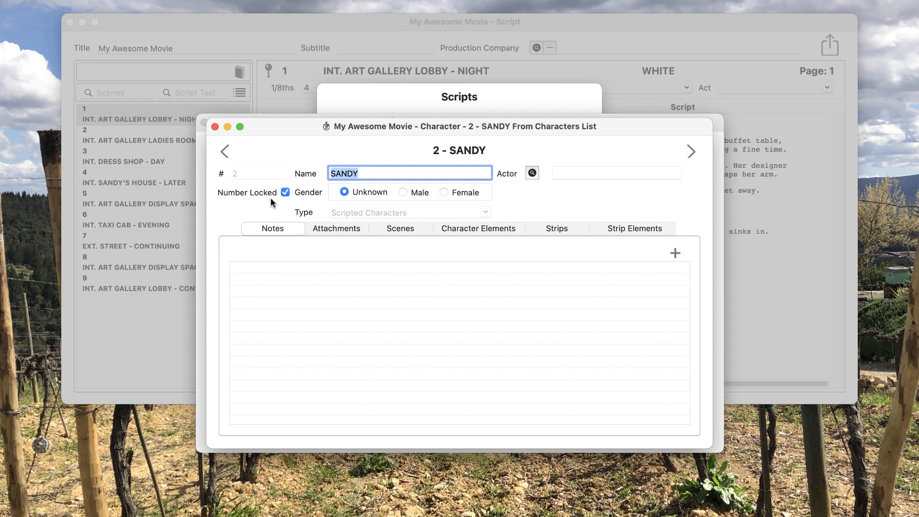
left_click(689, 154)
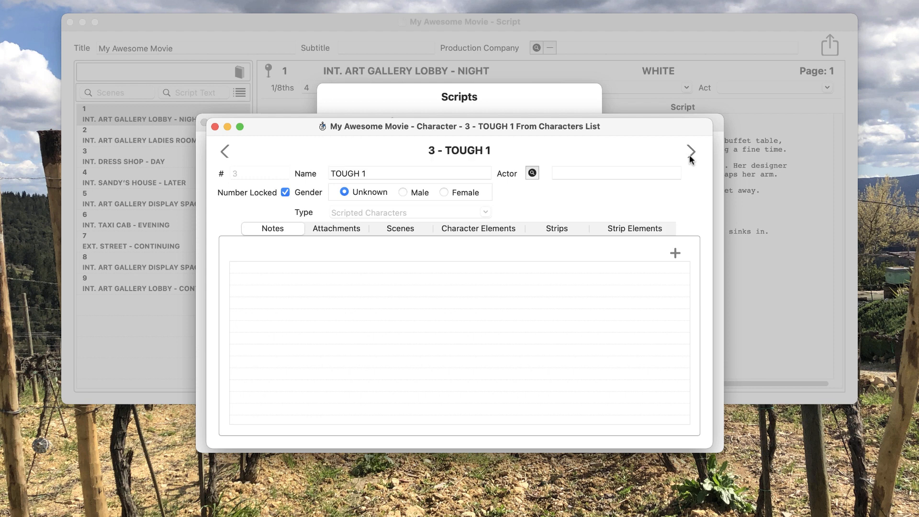
left_click(689, 154)
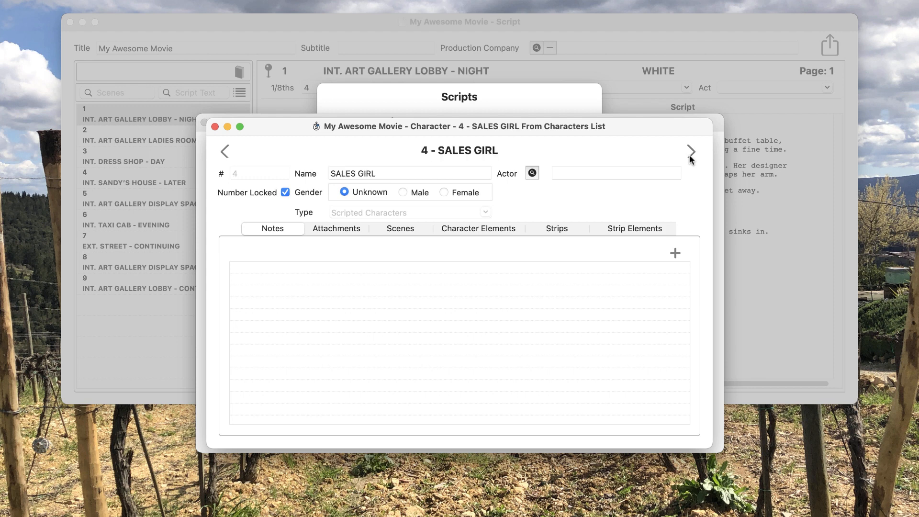
left_click(228, 152)
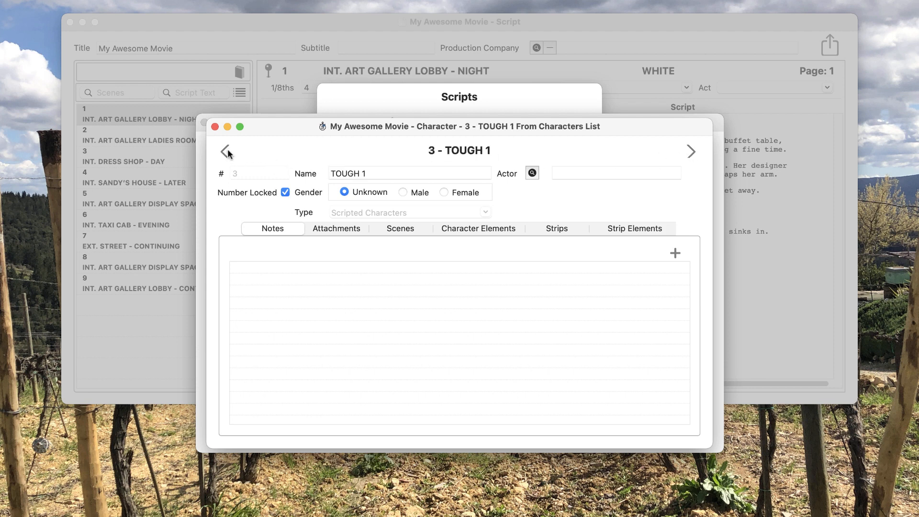
left_click(228, 152)
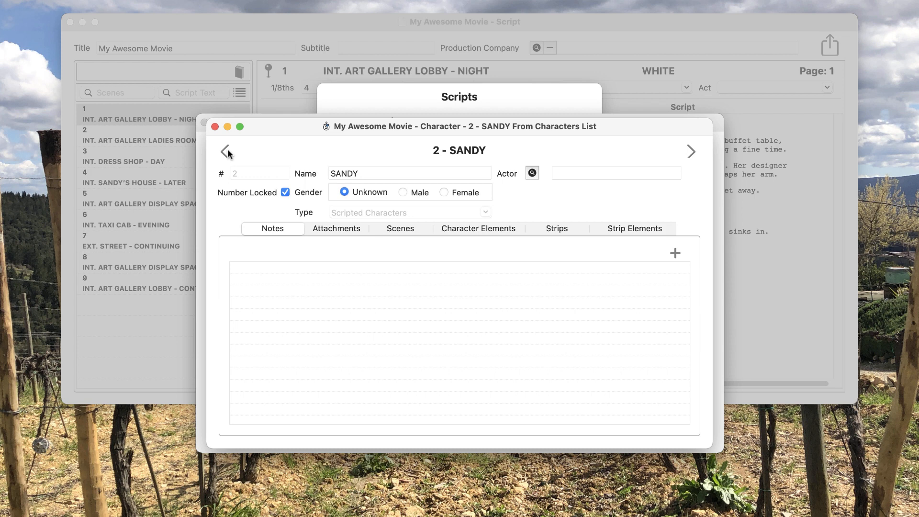
Close SANDY's record and the characters list, and finish the Scripts dialog.
left_click(215, 126)
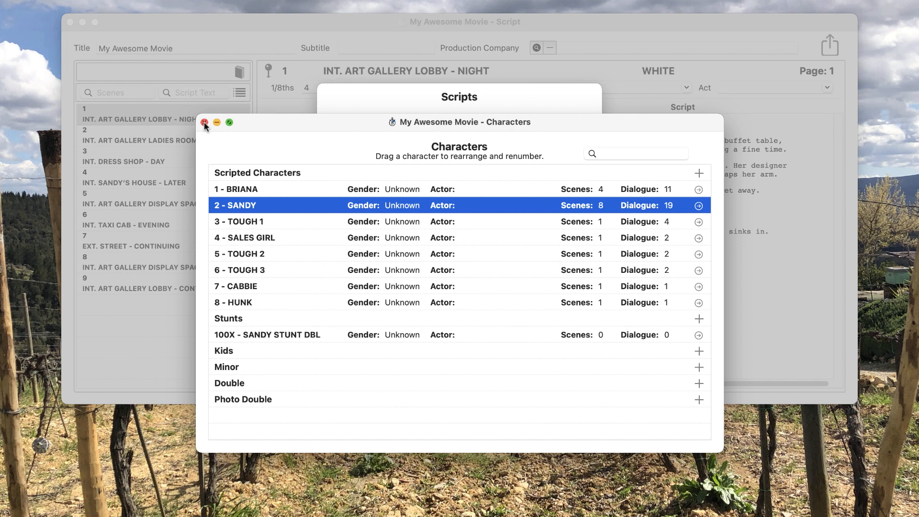
left_click(204, 123)
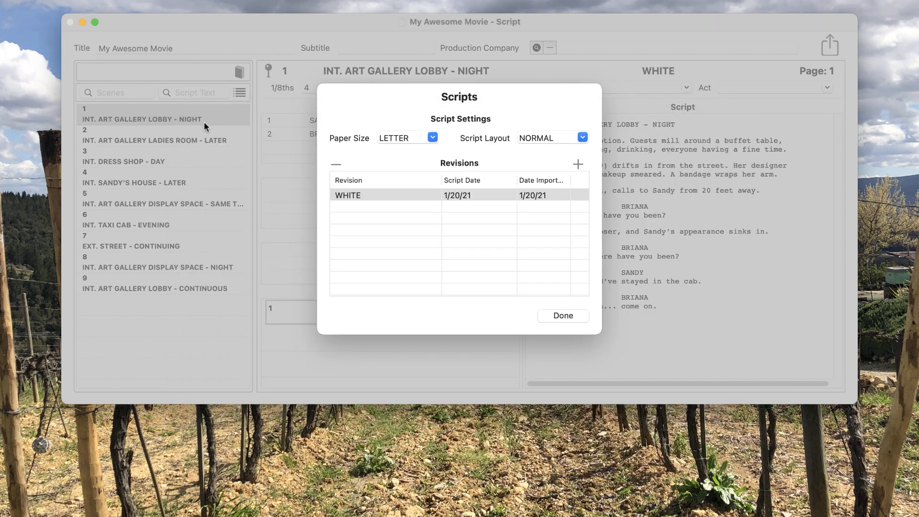
left_click(556, 315)
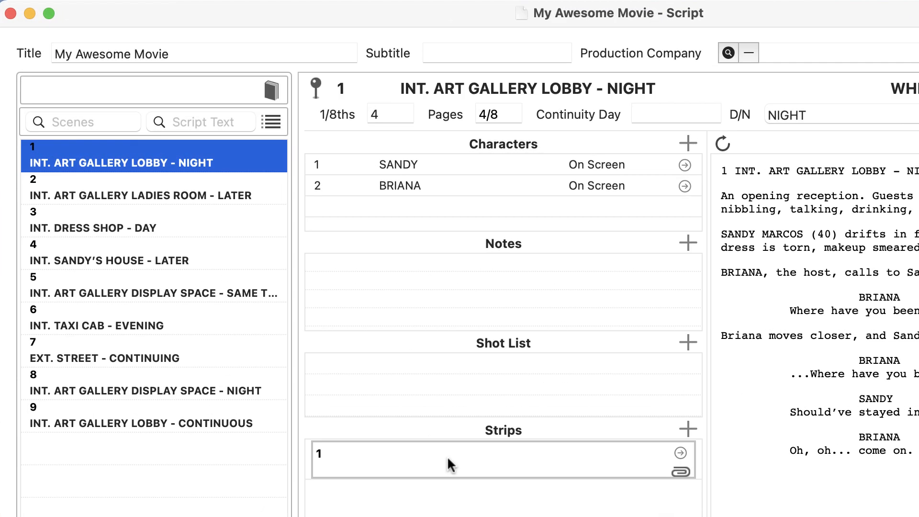
Search the scenes for BRIANA, dismiss the search summary, and clear the search.
left_click(63, 121)
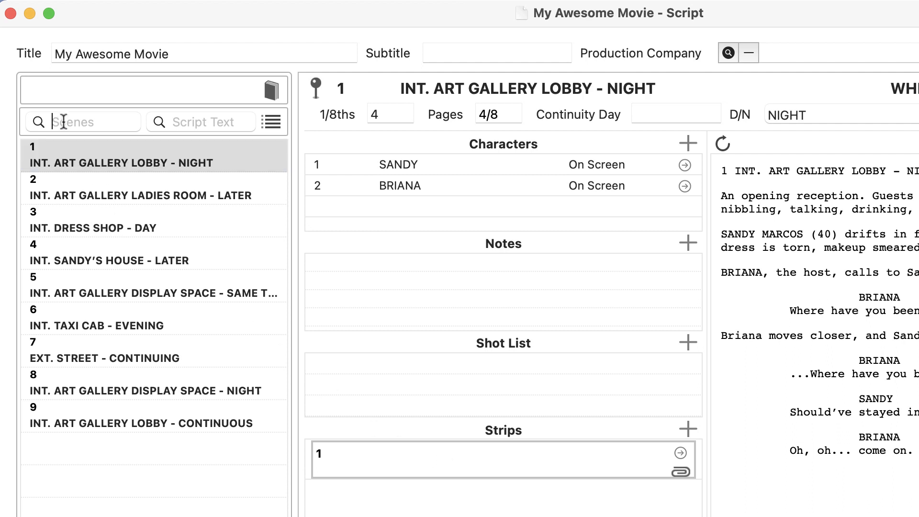
type("BRIANA")
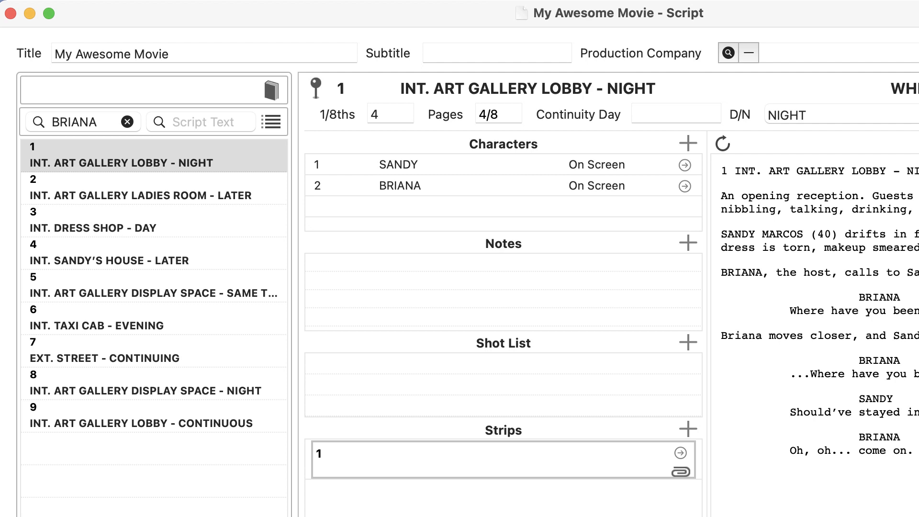
key("Return")
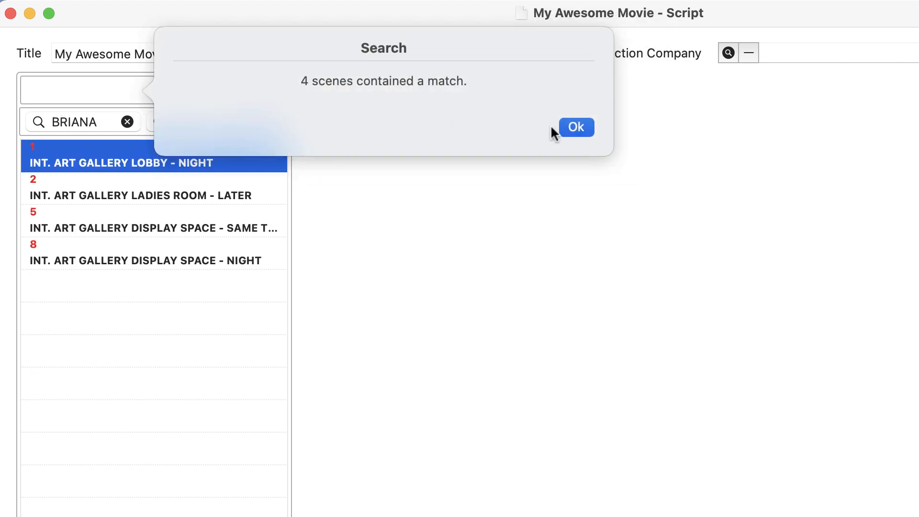
left_click(572, 128)
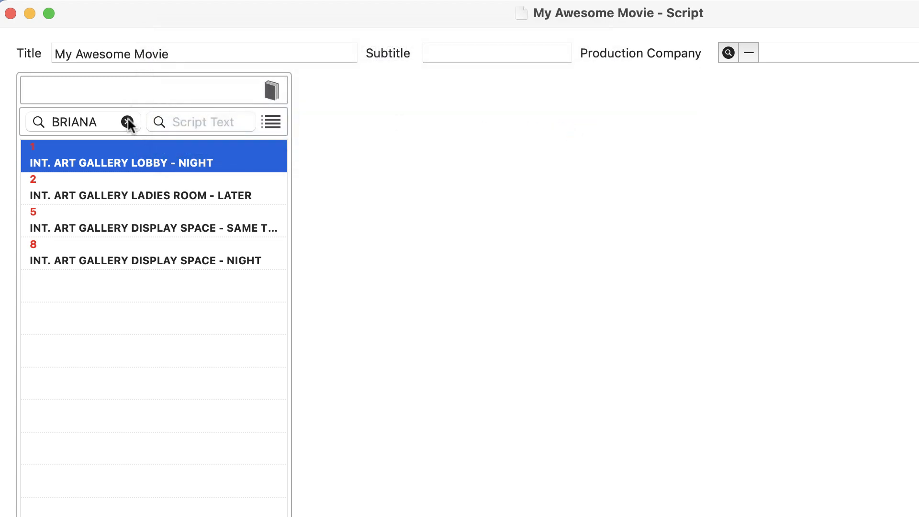
left_click(128, 121)
Search the script text for "dress", view matching scenes 2 and 3, and clear the search.
left_click(229, 119)
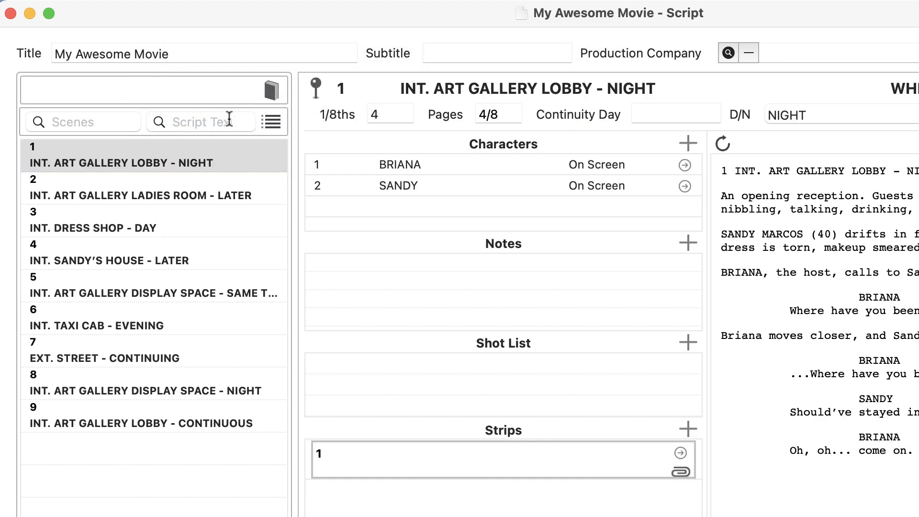
type("dress")
key("Return")
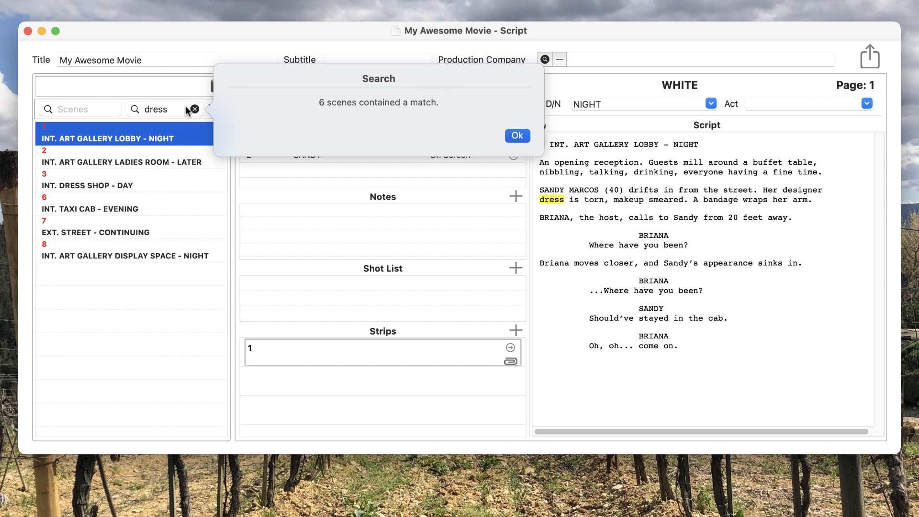
left_click(518, 136)
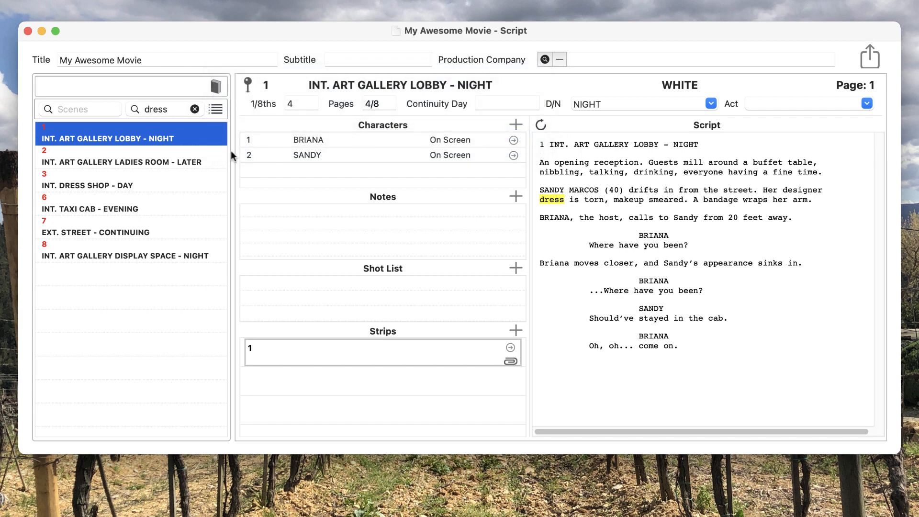
left_click(155, 163)
left_click(156, 185)
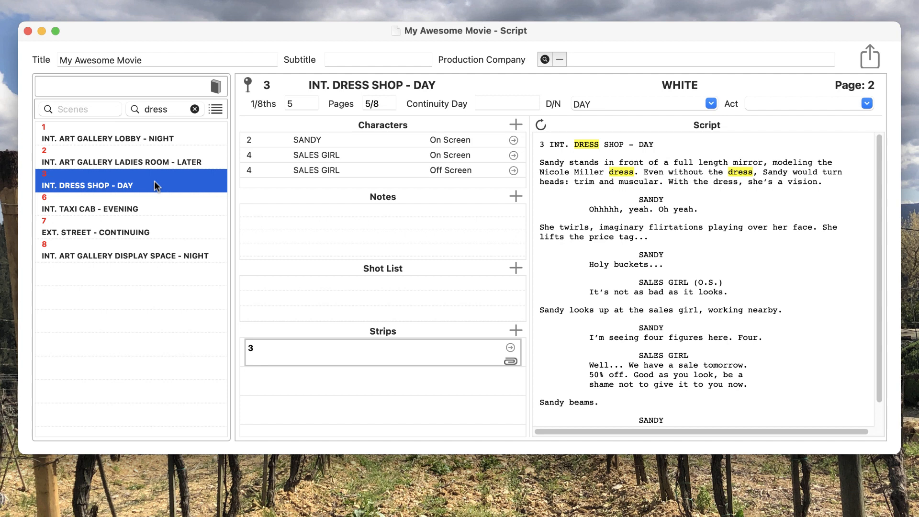
left_click(194, 109)
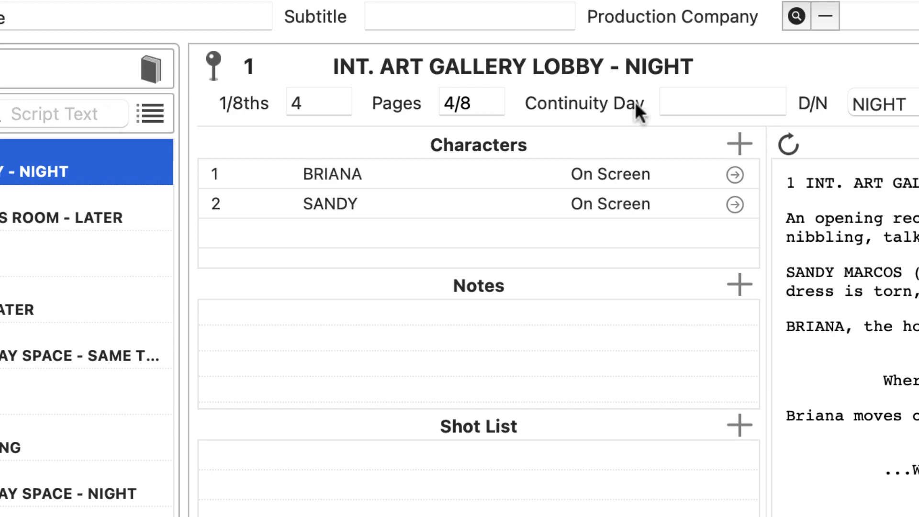
Add TOUGH 2, CABBIE and HUNK to scene 1 as non-speaking characters.
left_click(745, 136)
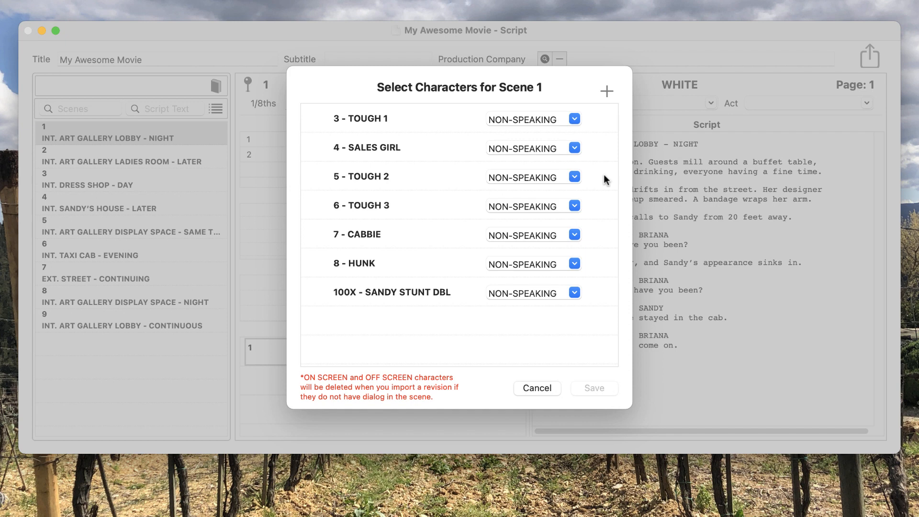
left_click(386, 176)
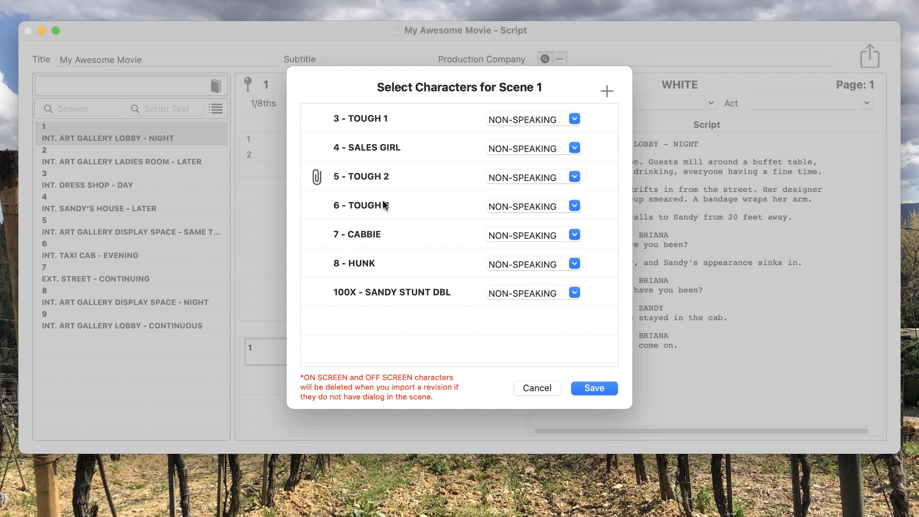
left_click(386, 234)
left_click(394, 263)
left_click(594, 387)
scroll(429, 155, "down", 3)
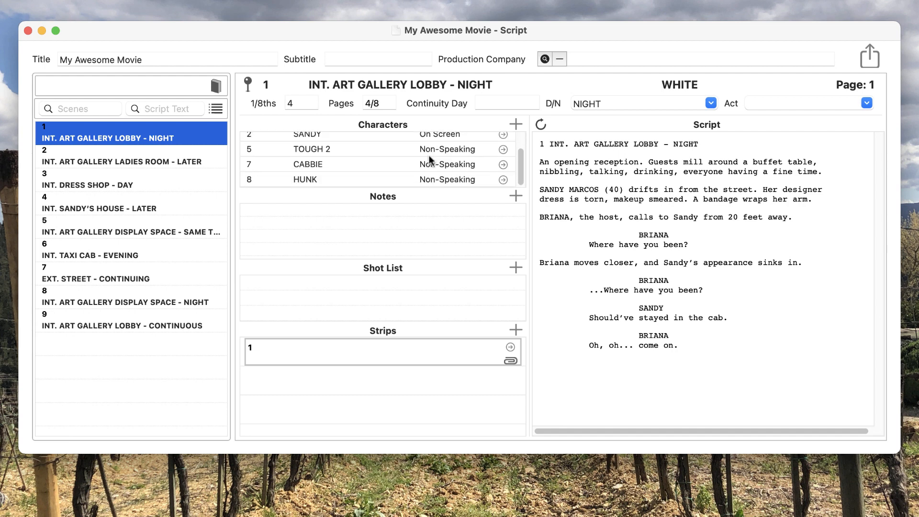
scroll(429, 155, "up", 3)
Remove TOUGH 2 from scene 1's characters, and view SANDY's character record from the same list.
left_click(346, 169)
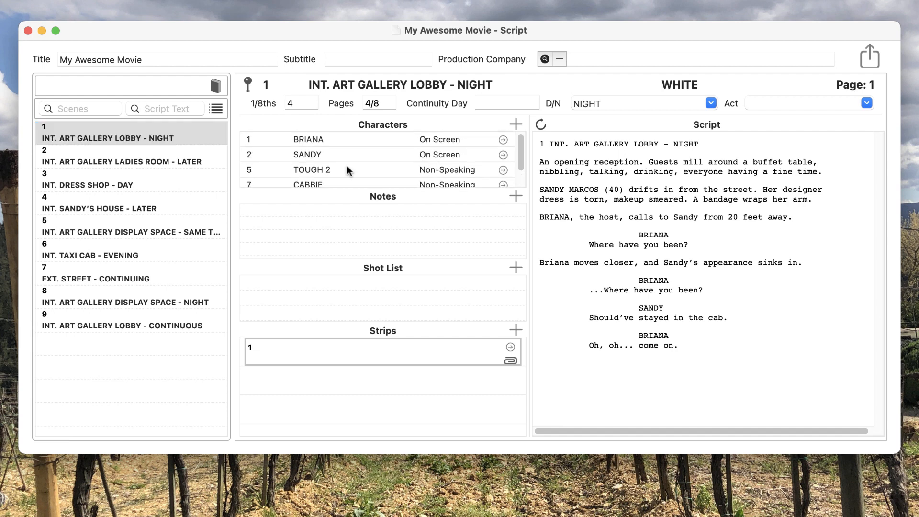
left_click(249, 126)
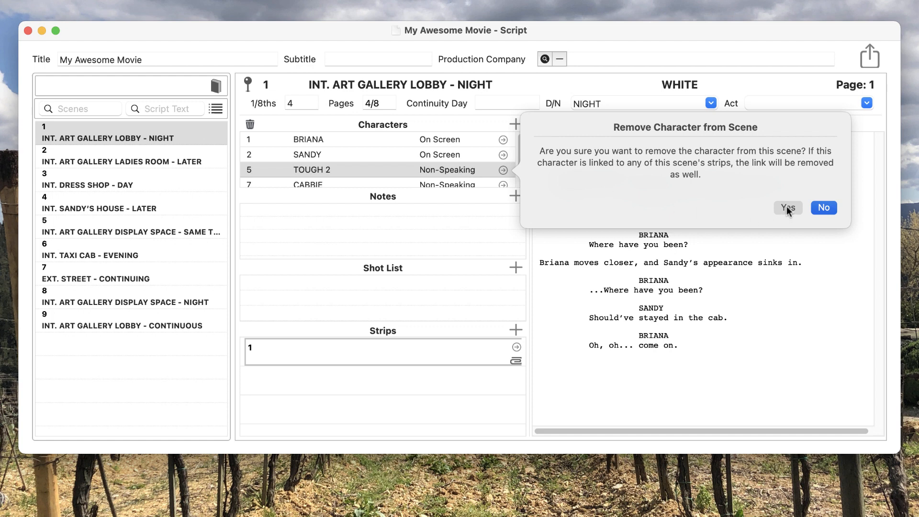
left_click(787, 207)
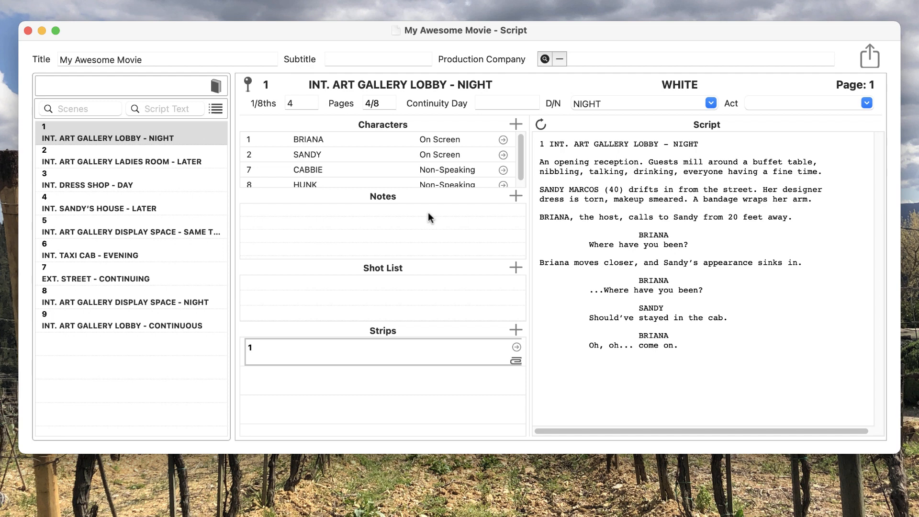
double_click(377, 153)
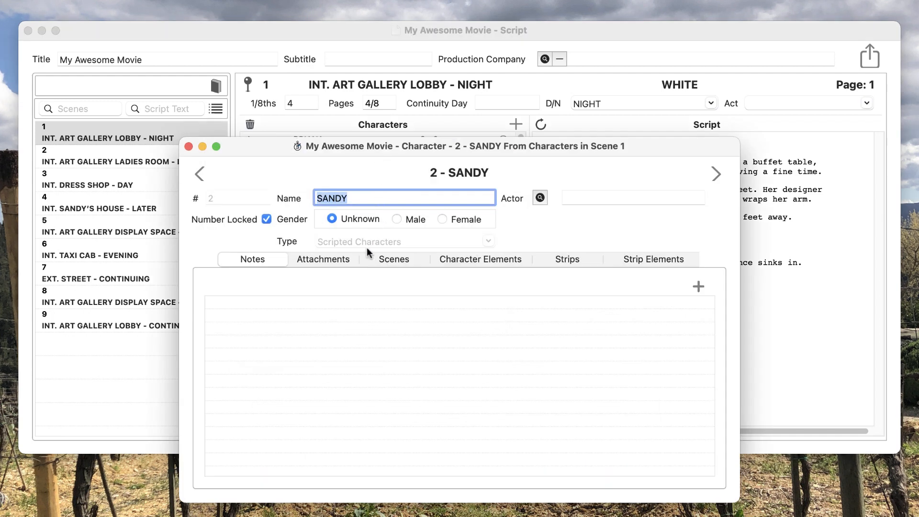
left_click(189, 146)
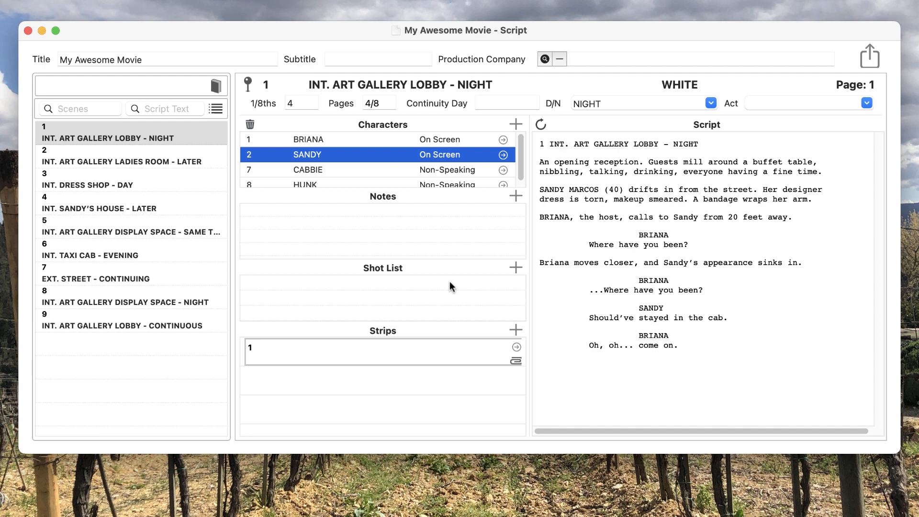
Highlight "buffet table" in scene 1's script and add a To Shoot strip with that text as its description.
left_click_drag(753, 161, 812, 163)
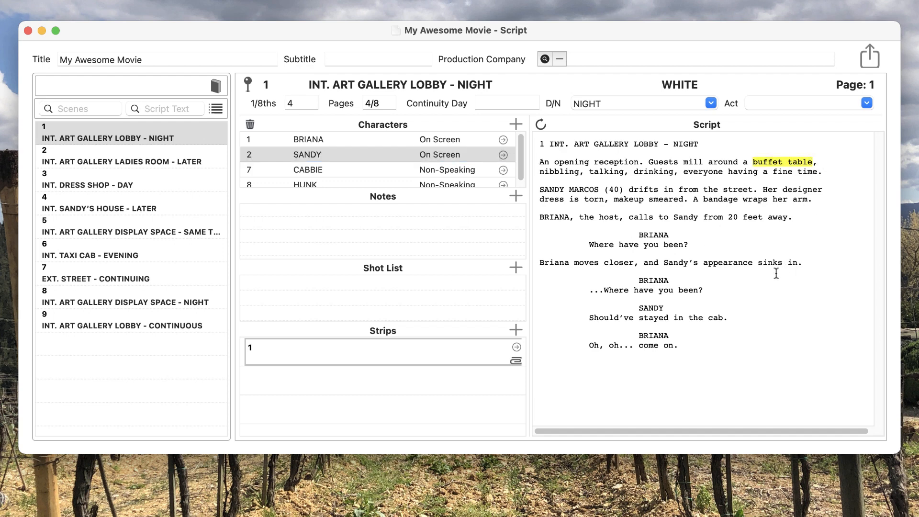
left_click(515, 329)
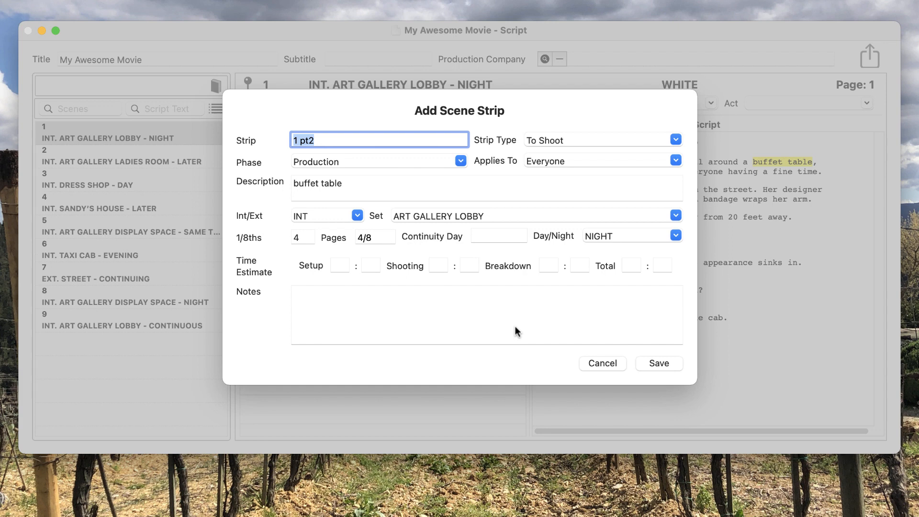
left_click(670, 366)
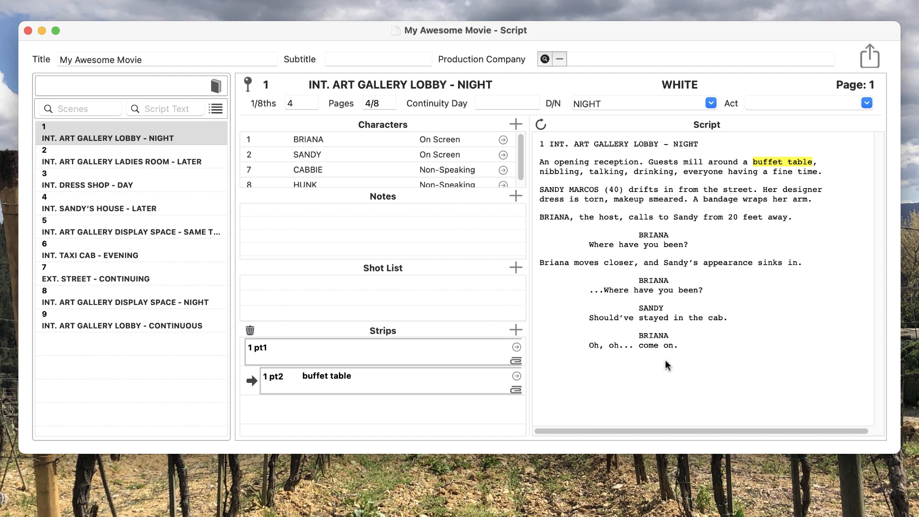
left_click(451, 350)
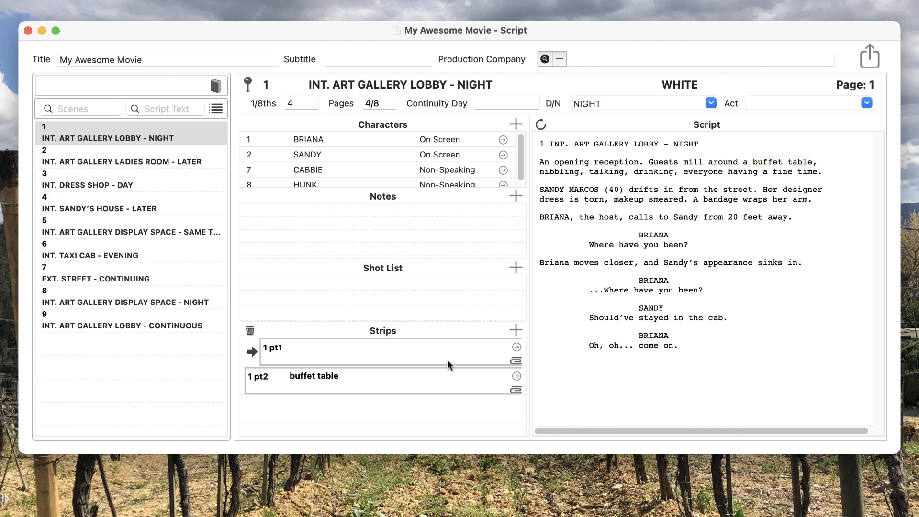
left_click(419, 383)
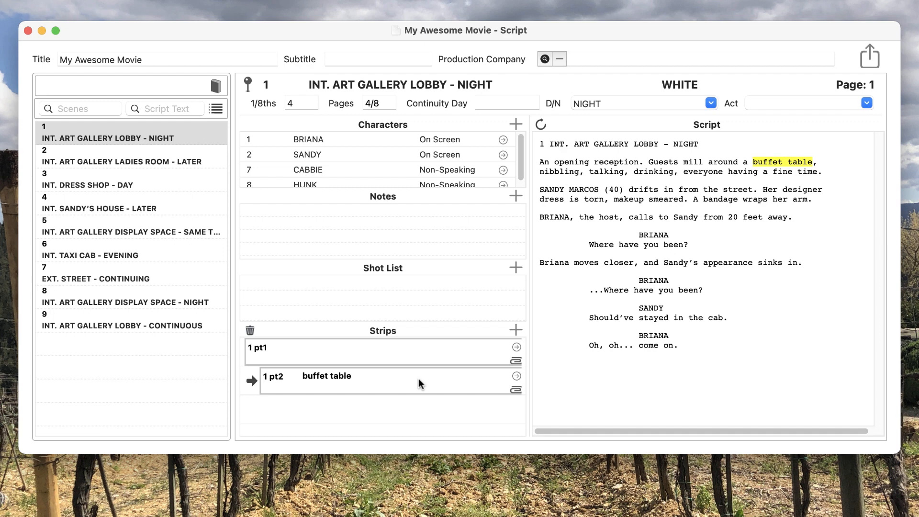
Clear the displayed highlight, highlight "nibbling", "dress" and "makeup smeared" in scene 1's script, and add a To Shoot strip described as nibbling.
left_click(541, 125)
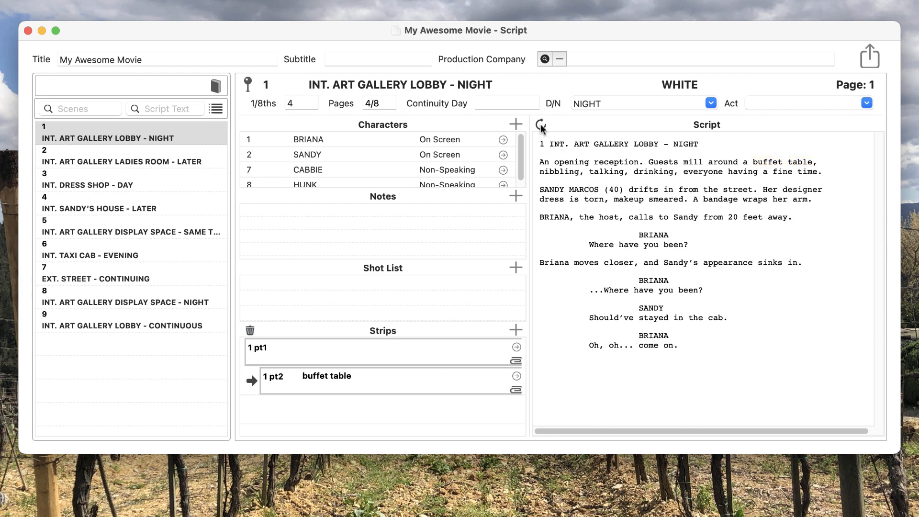
double_click(555, 172)
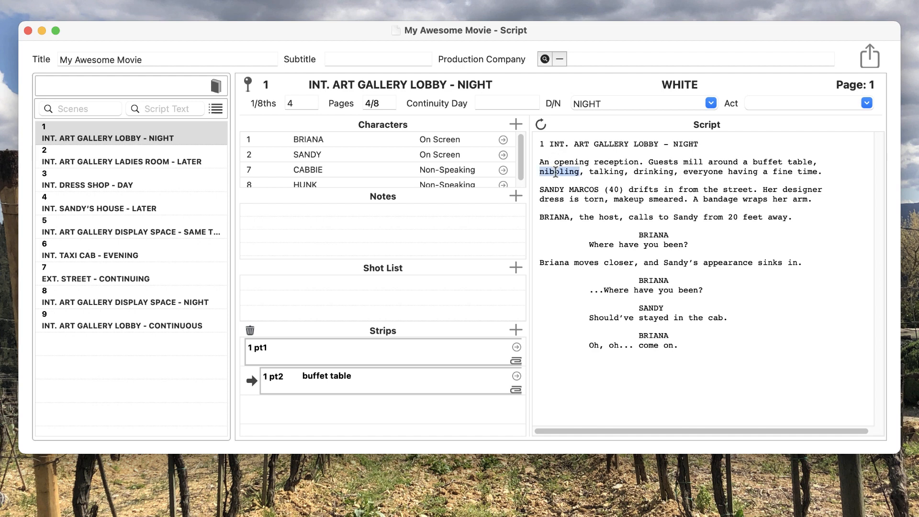
double_click(555, 198)
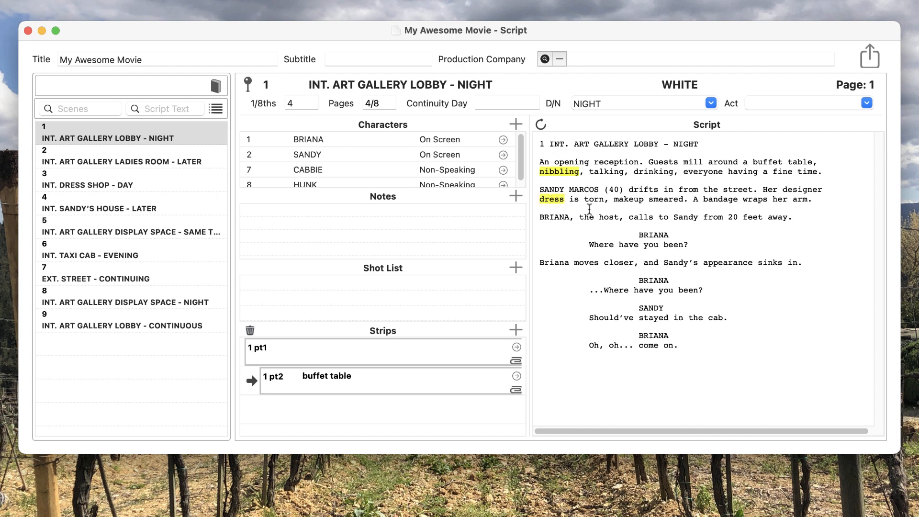
left_click_drag(614, 199, 685, 198)
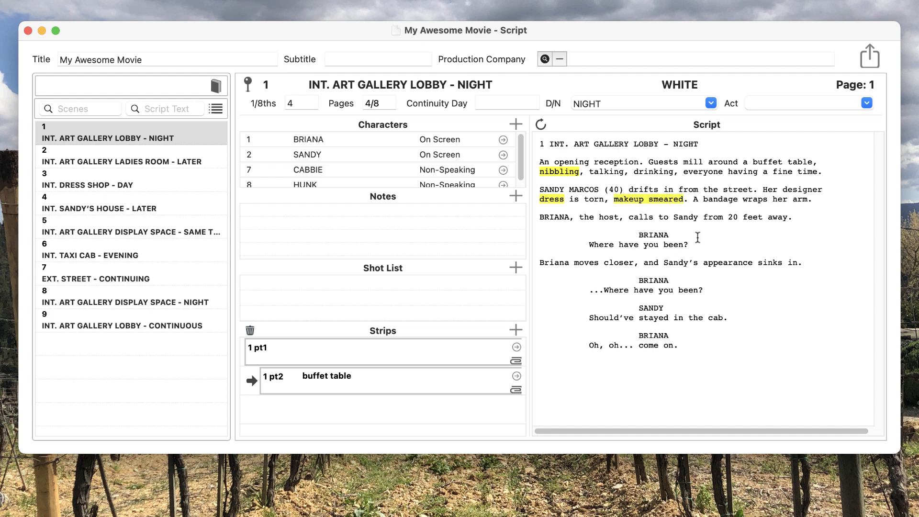
left_click(516, 329)
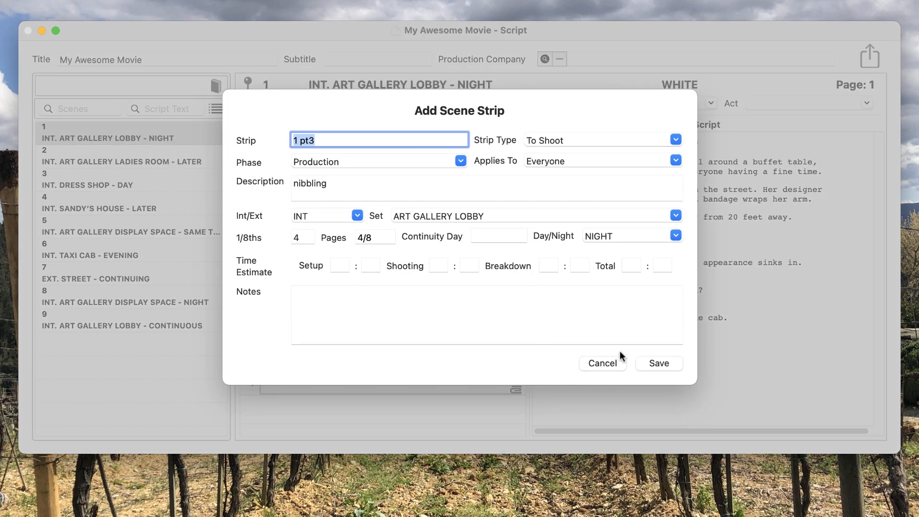
left_click(650, 362)
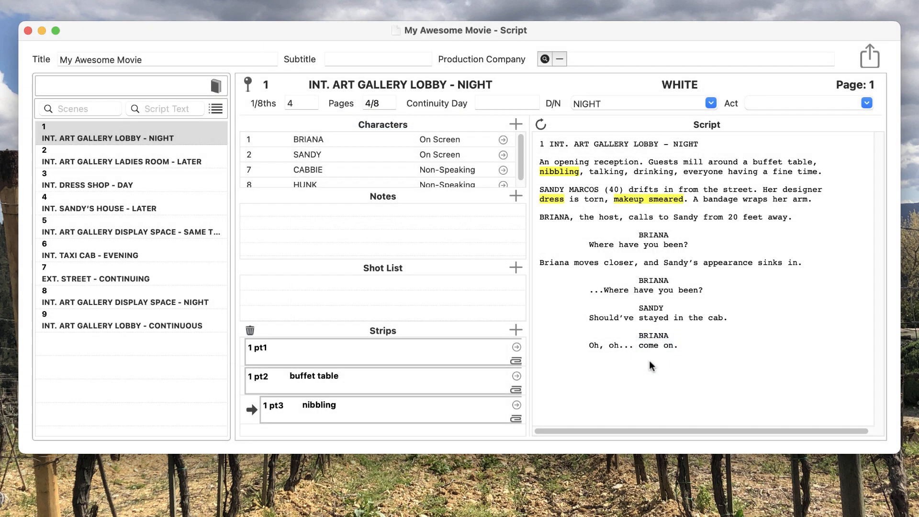
left_click(361, 402)
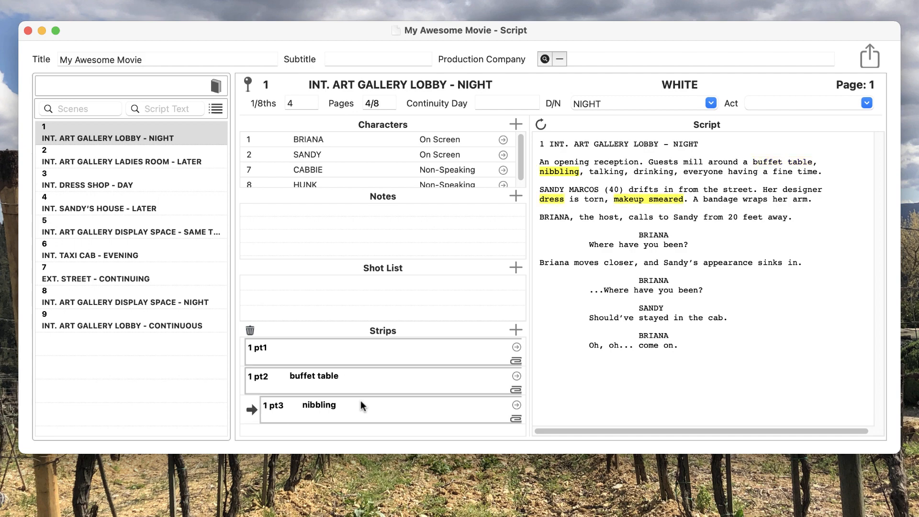